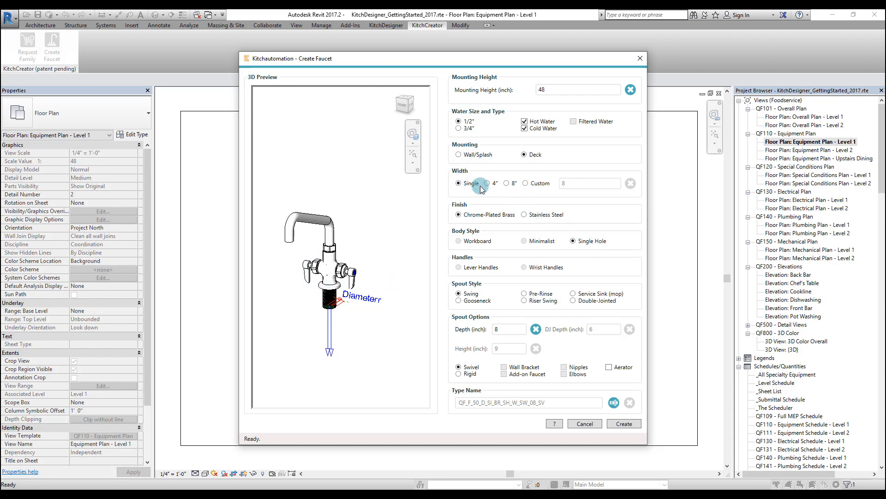
# Step: Set the deck-mounted faucet's width to 8 inches and its finish to Stainless Steel
pyautogui.click(507, 184)
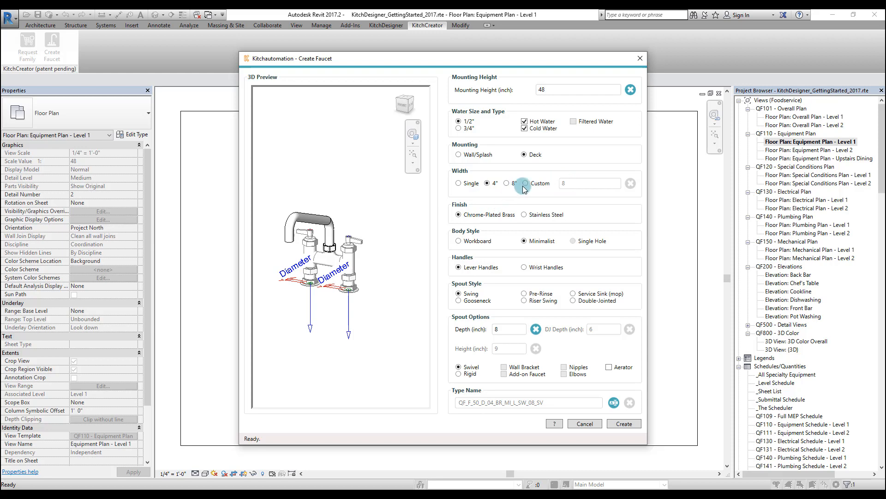
pyautogui.click(506, 183)
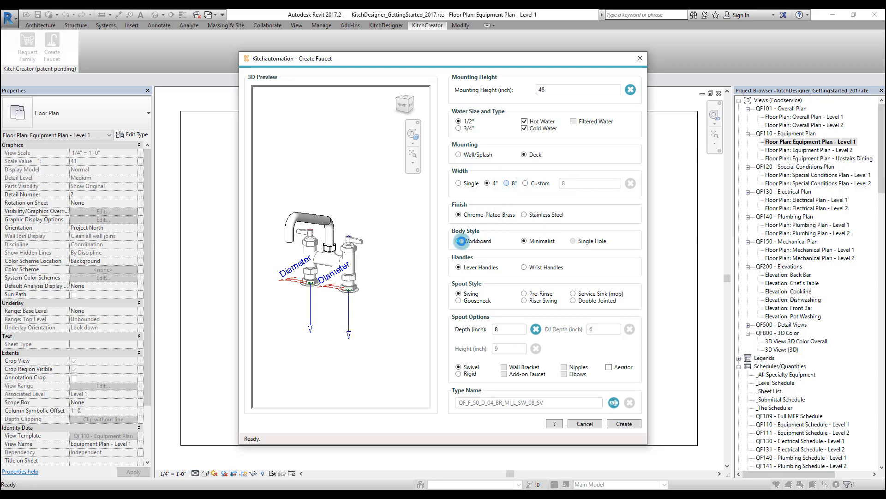
pyautogui.click(525, 214)
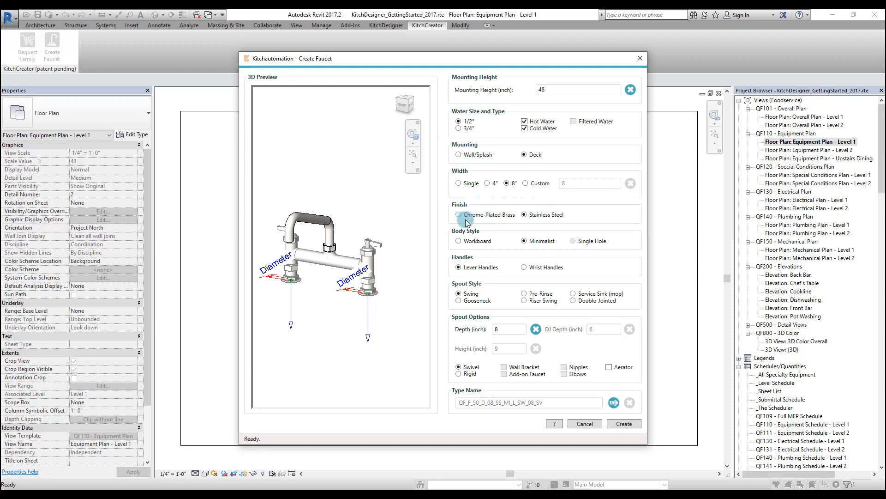
# Step: Try the Workboard body style and the Wrist Handles, restoring the Minimalist body and Lever Handles
pyautogui.click(459, 241)
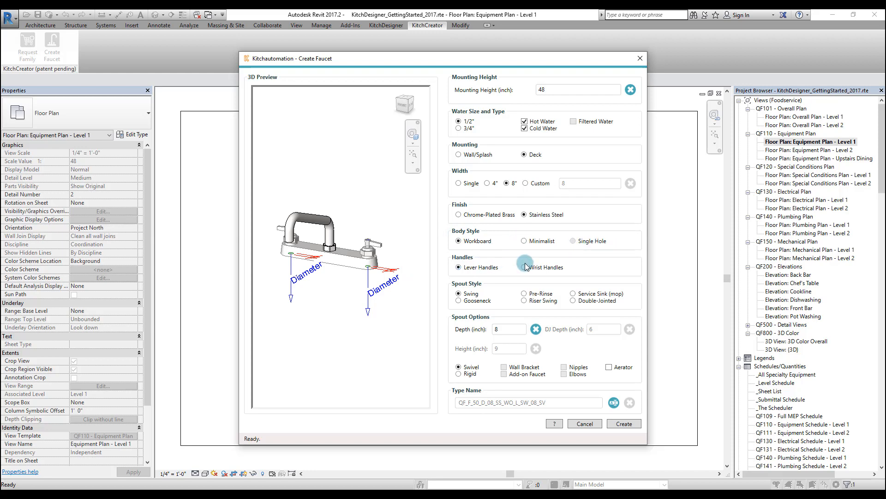
pyautogui.click(524, 241)
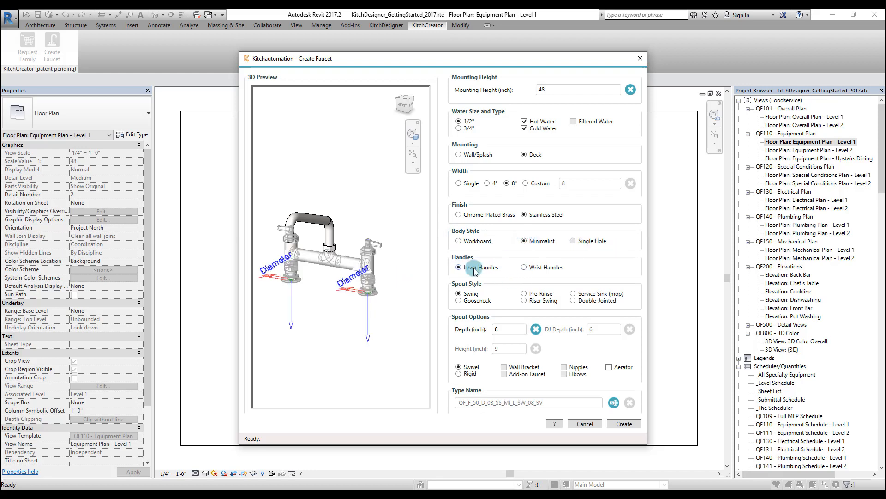
pyautogui.click(524, 267)
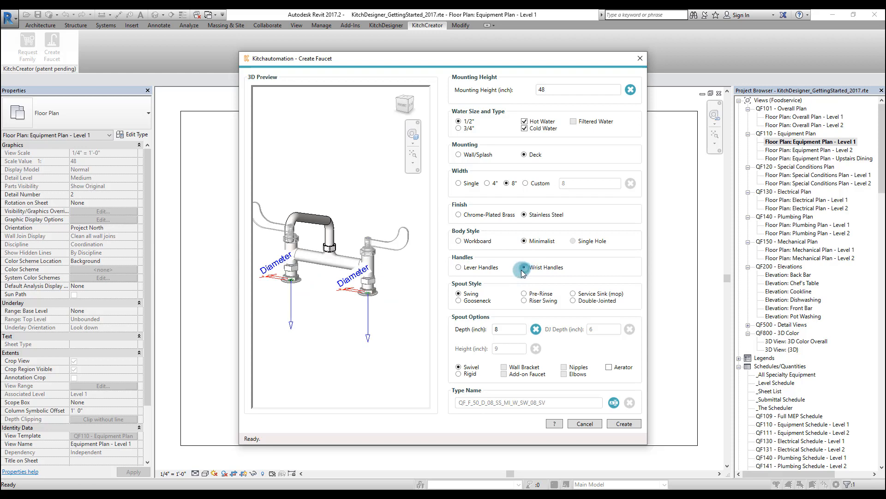
pyautogui.click(458, 266)
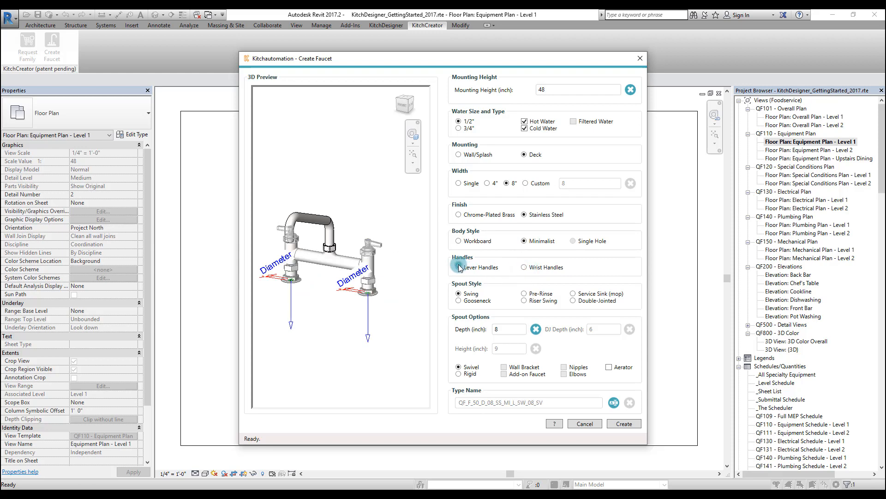
# Step: Try the Gooseneck, Pre-Rinse, Riser Swing, Service Sink (mop) and Double-Jointed spout styles in the faucet preview
pyautogui.click(461, 301)
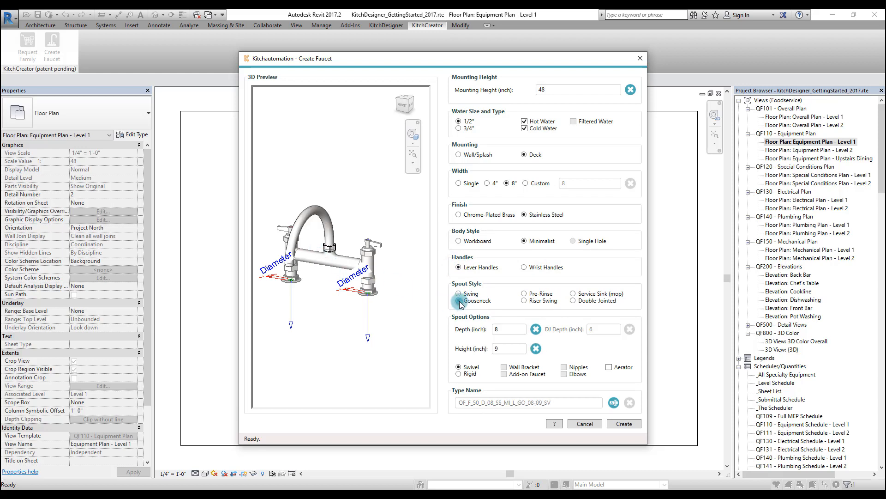
pyautogui.doubleClick(502, 350)
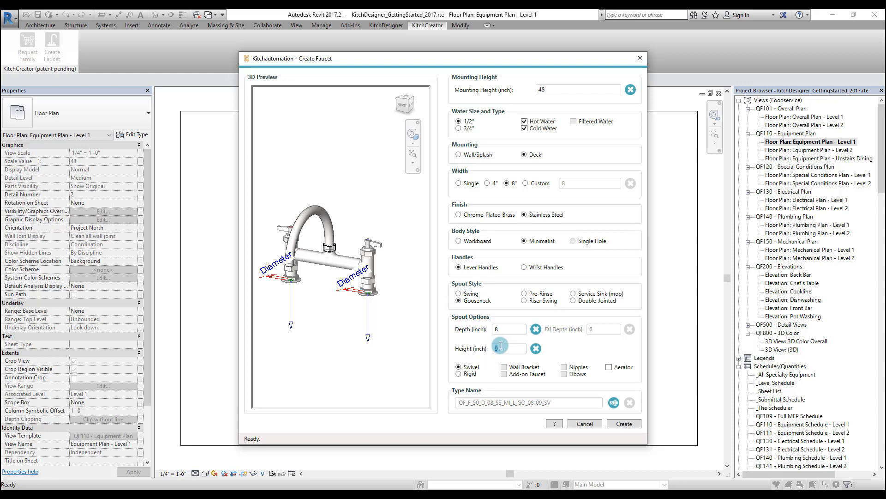
pyautogui.click(524, 293)
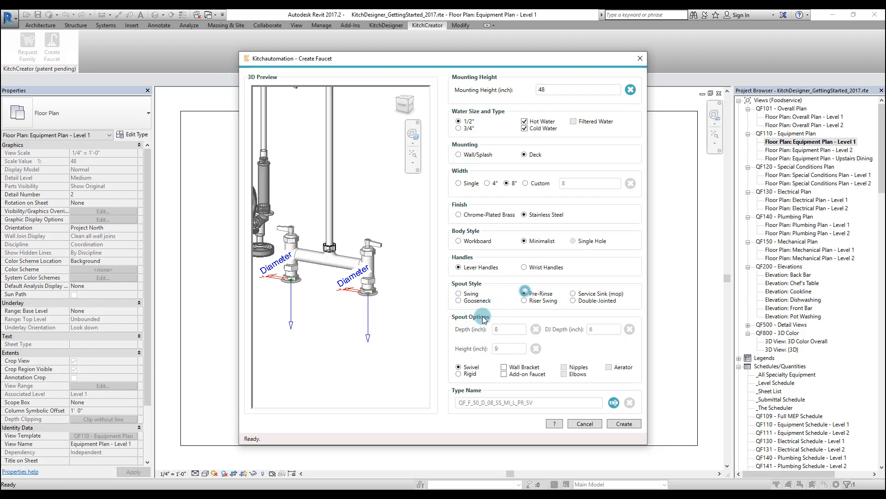
pyautogui.click(548, 308)
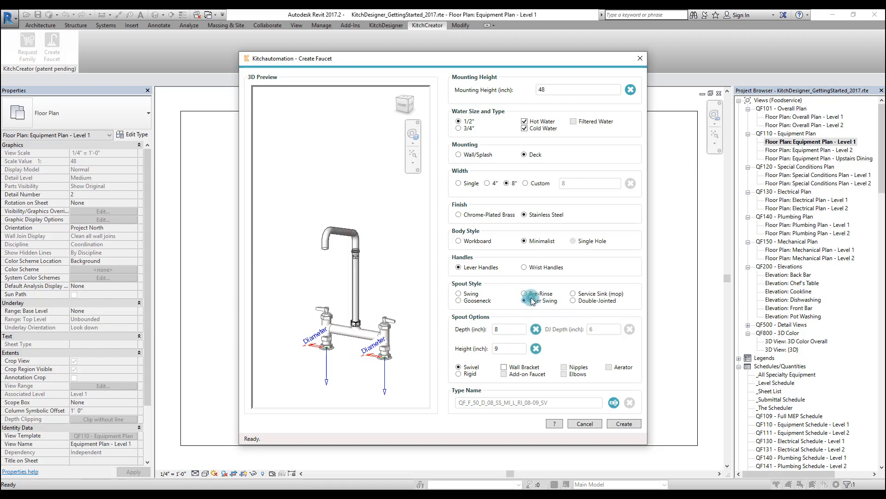
pyautogui.click(573, 294)
pyautogui.click(522, 326)
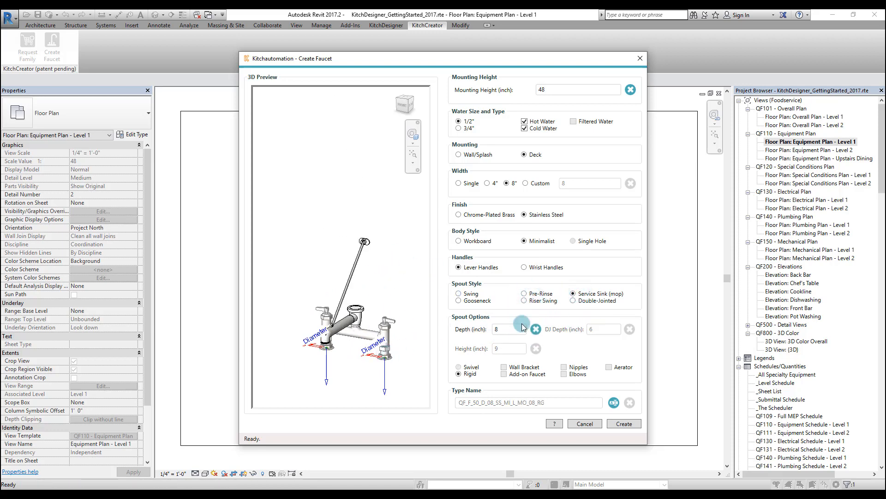
pyautogui.click(573, 300)
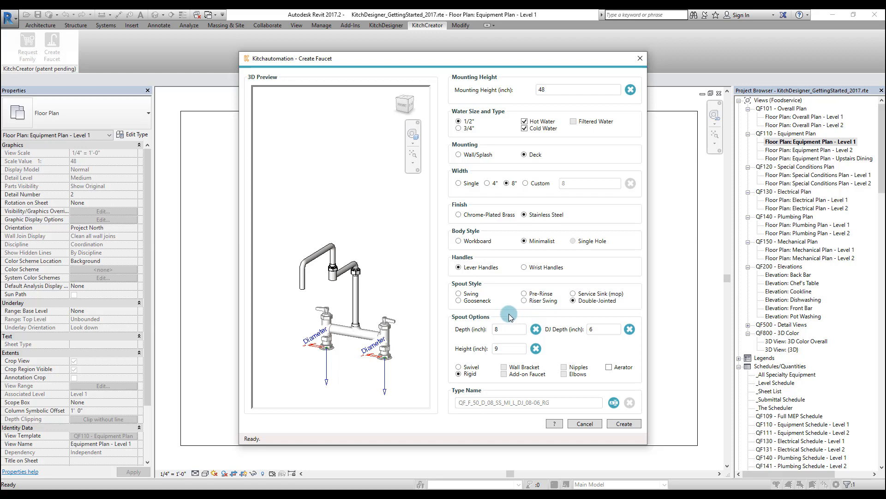
# Step: Switch to a Swing spout, trying a depth of 9 inches and then 6 inches in the preview
pyautogui.doubleClick(503, 329)
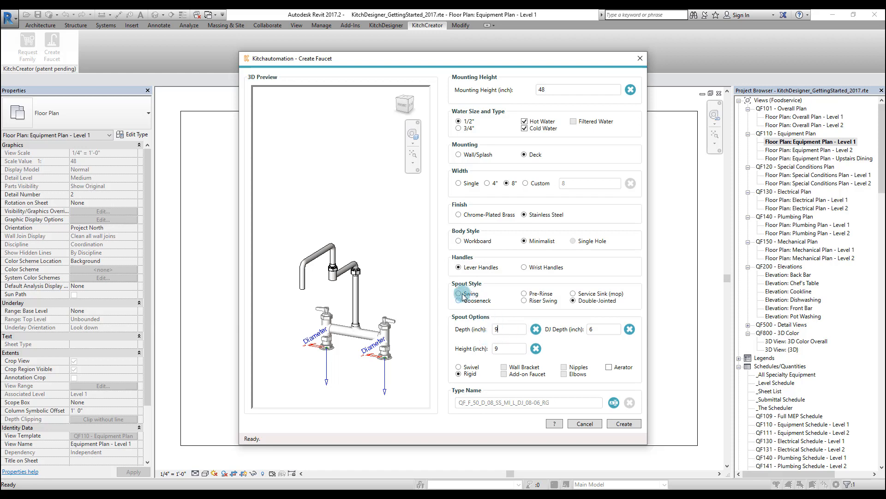
pyautogui.click(504, 331)
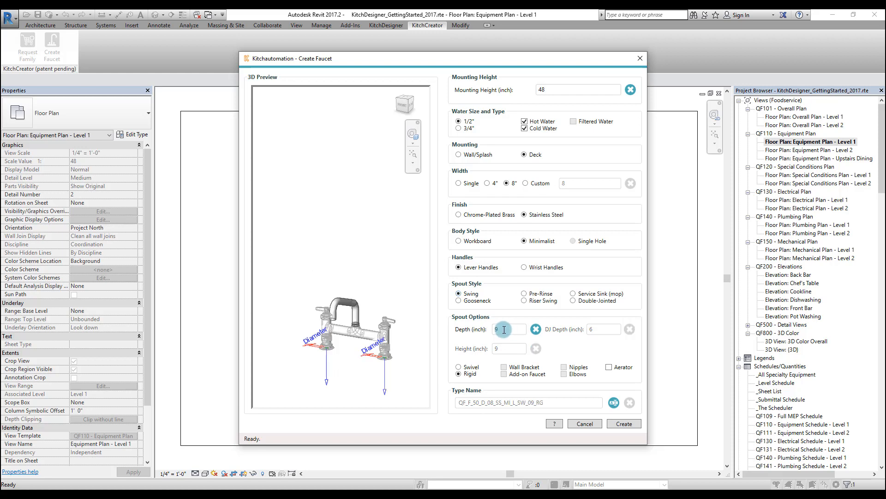
pyautogui.moveTo(501, 329); pyautogui.dragTo(489, 330)
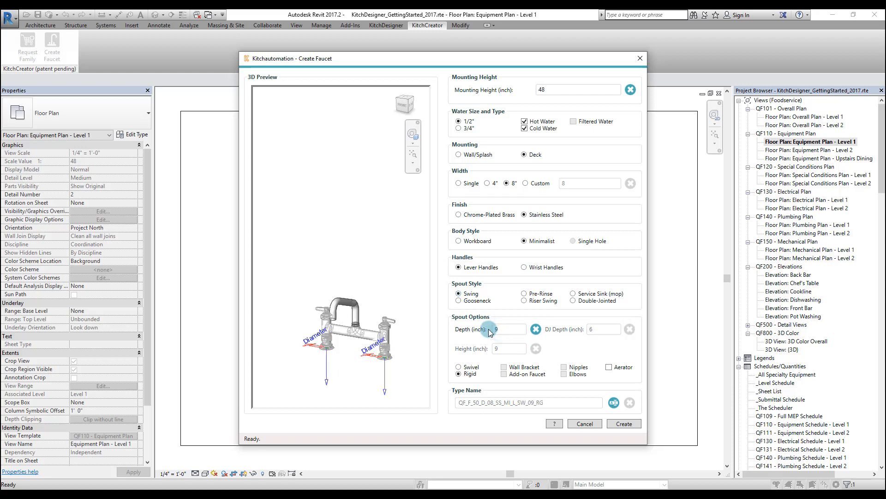
pyautogui.write('6')
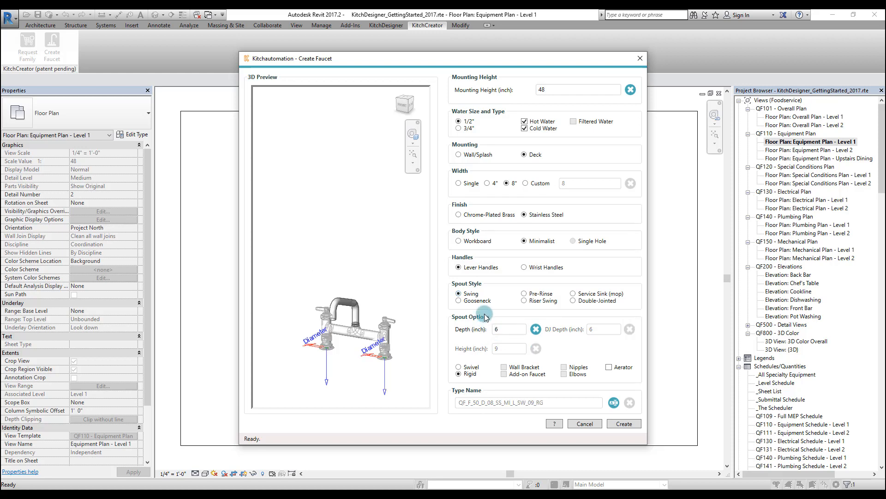
pyautogui.click(469, 298)
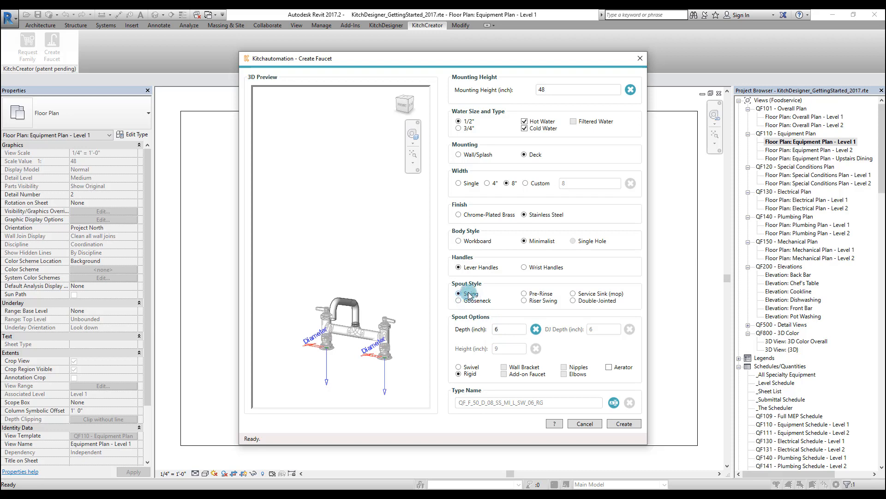
pyautogui.click(458, 294)
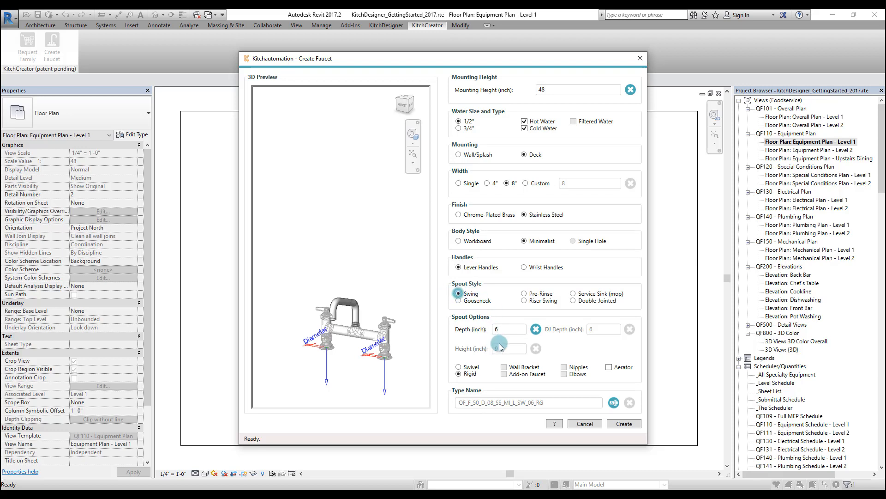
pyautogui.click(502, 330)
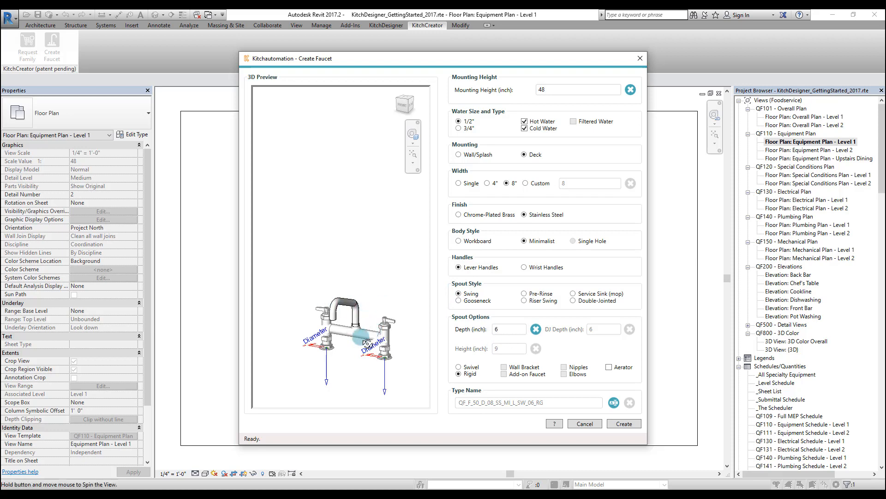
# Step: Set the Swing spout's depth to 12 inches and update the preview
pyautogui.moveTo(367, 344); pyautogui.dragTo(363, 351)
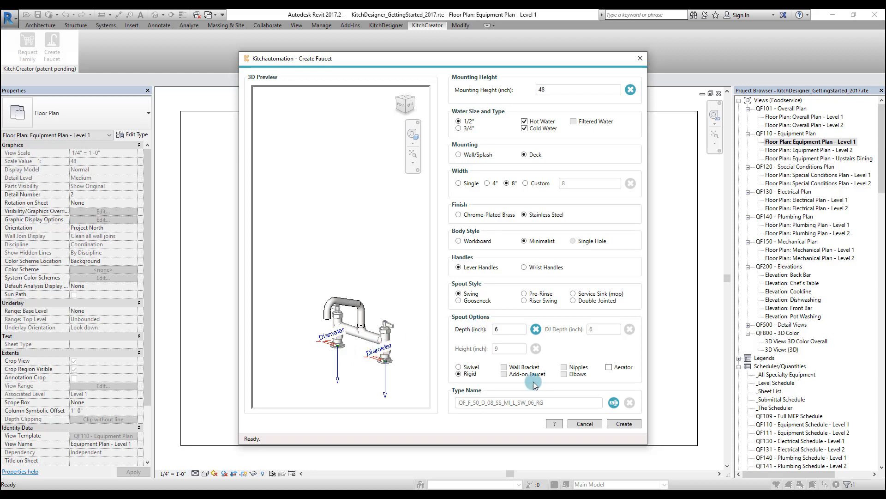
pyautogui.doubleClick(501, 330)
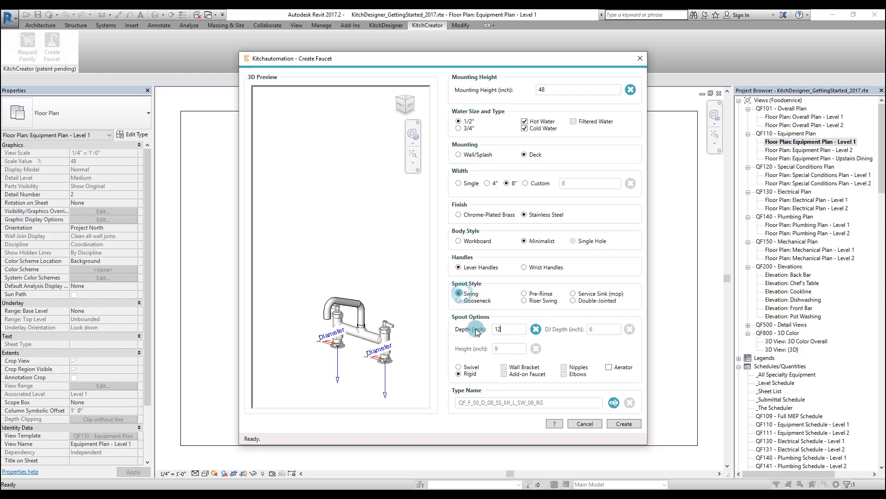
pyautogui.click(459, 294)
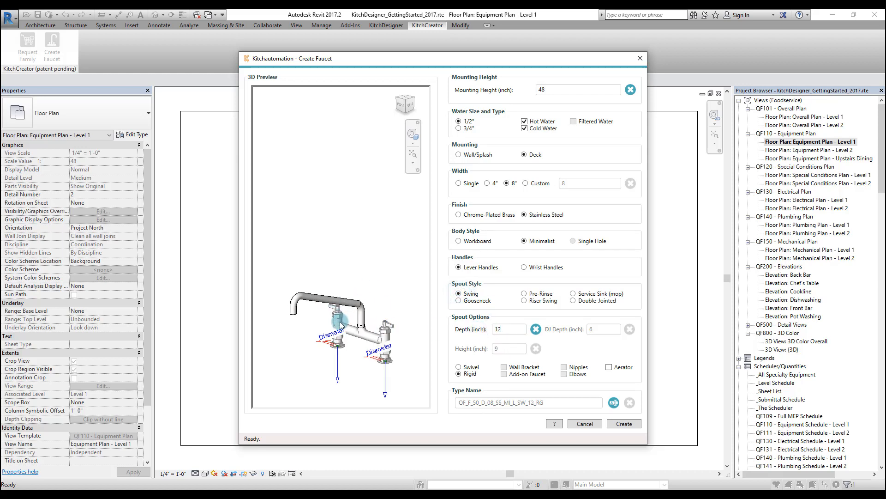
# Step: Change to a Riser Swing spout 15 inches high, with the Swivel option and a wall bracket
pyautogui.click(524, 300)
pyautogui.moveTo(508, 348); pyautogui.dragTo(480, 342)
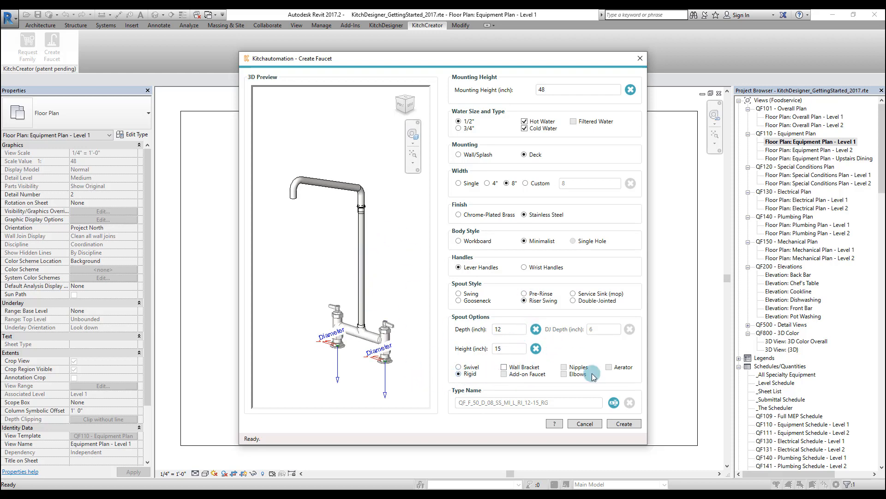
pyautogui.click(467, 369)
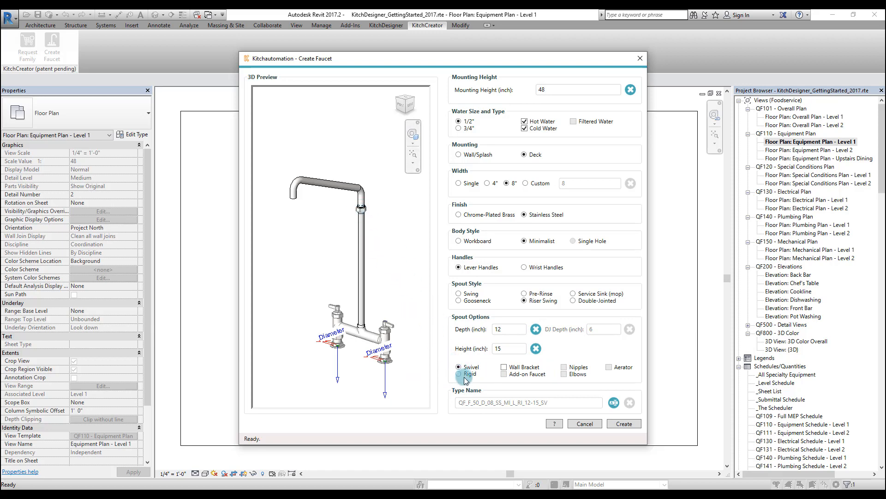
pyautogui.click(503, 367)
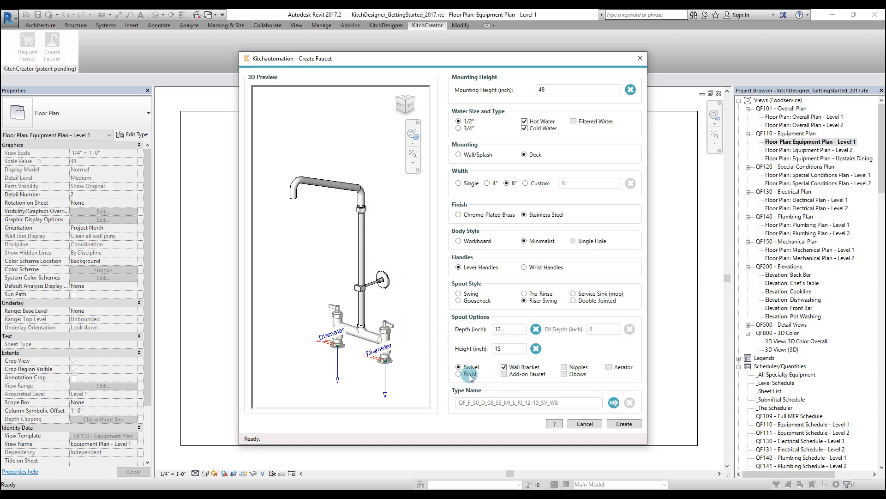
# Step: Switch to a Pre-Rinse spout with a wall bracket and an add-on faucet of 6-inch depth
pyautogui.click(524, 294)
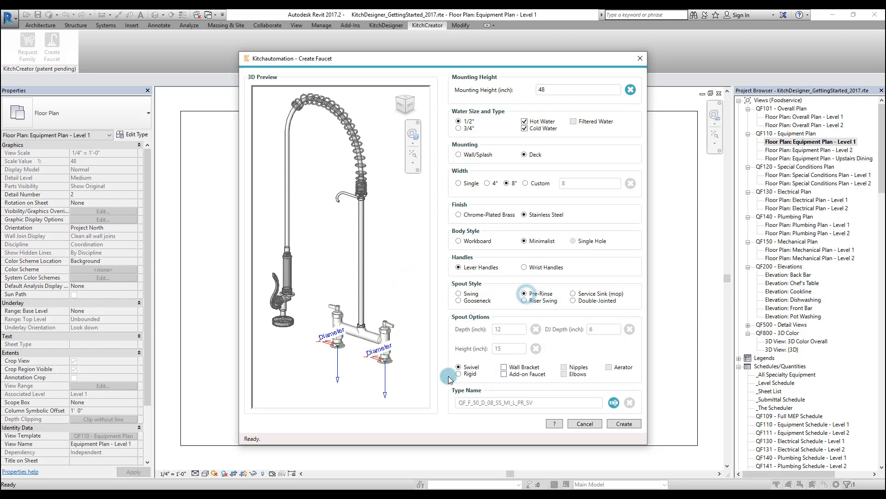
pyautogui.click(517, 368)
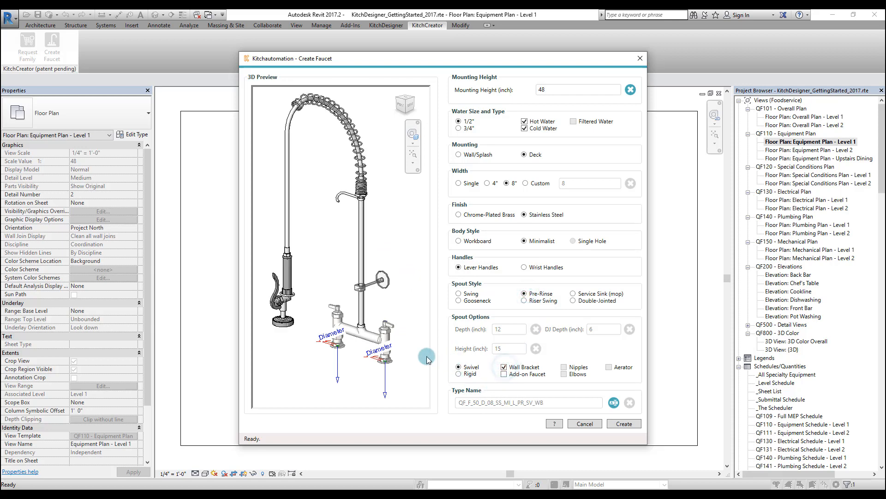
pyautogui.click(504, 374)
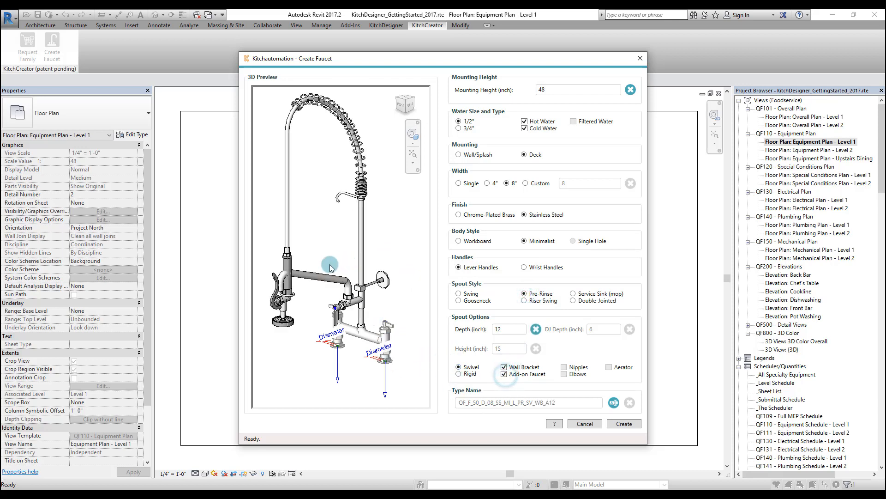
pyautogui.doubleClick(508, 329)
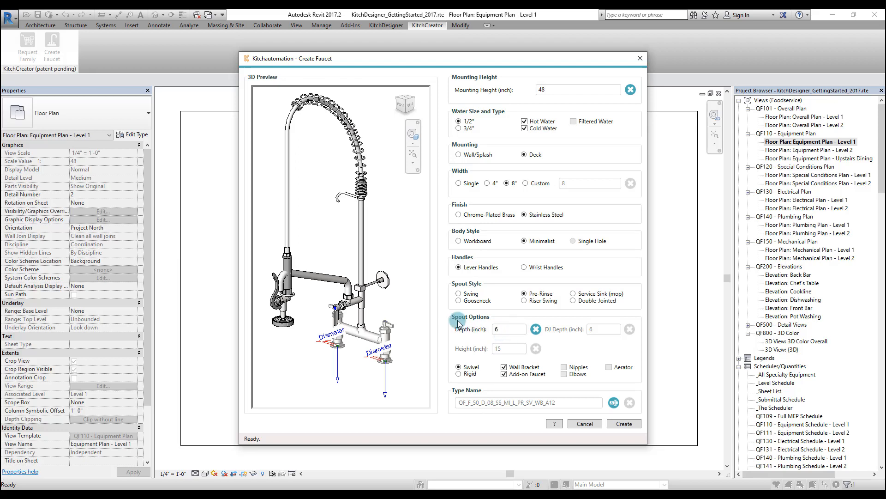
pyautogui.click(512, 323)
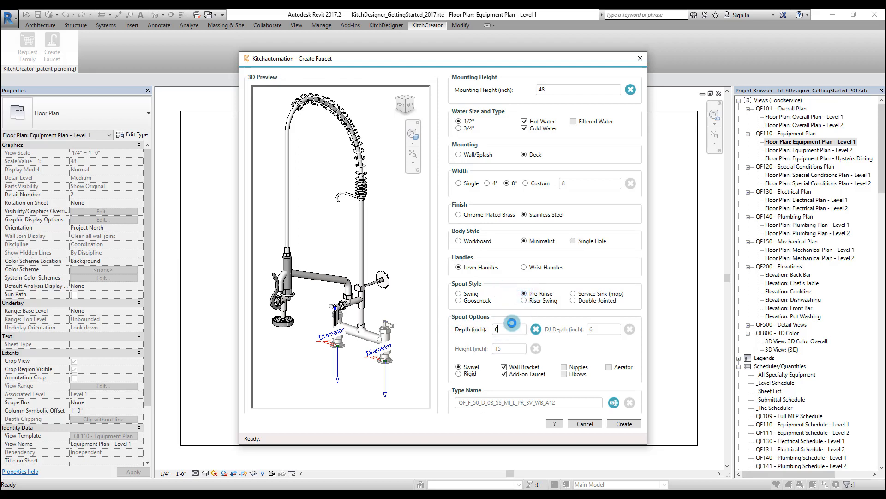
# Step: Configure the faucet for 4-inch Wall/Splash mounting with nipples and elbows, using a Swing spout with an aerator
pyautogui.click(517, 357)
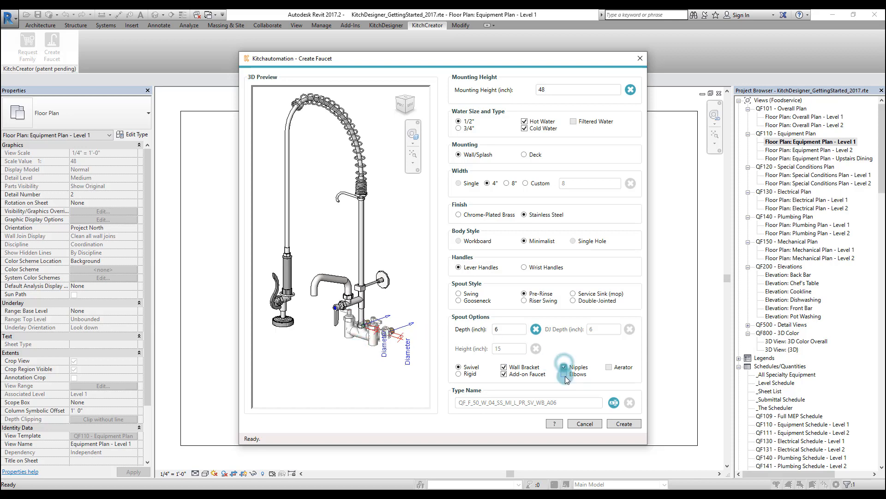
pyautogui.click(564, 373)
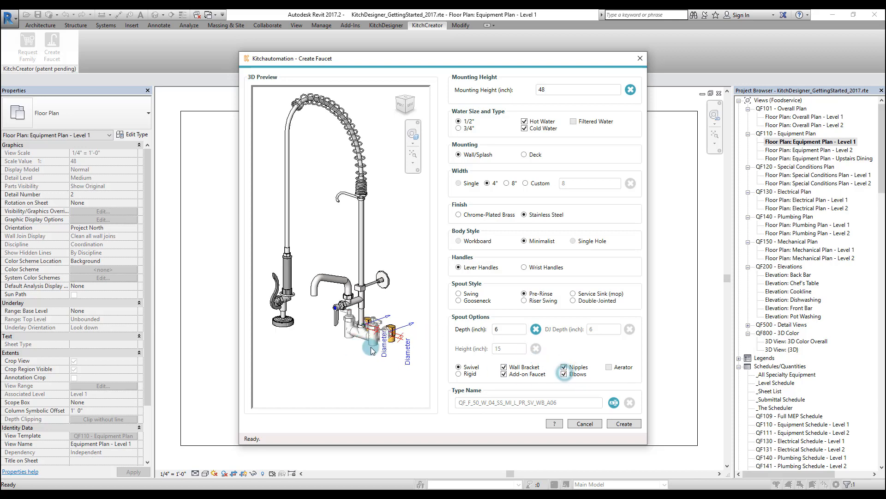
pyautogui.moveTo(371, 350)
pyautogui.mouseDown()
pyautogui.moveTo(294, 356)
pyautogui.moveTo(259, 347)
pyautogui.moveTo(350, 362)
pyautogui.moveTo(360, 353)
pyautogui.mouseUp()
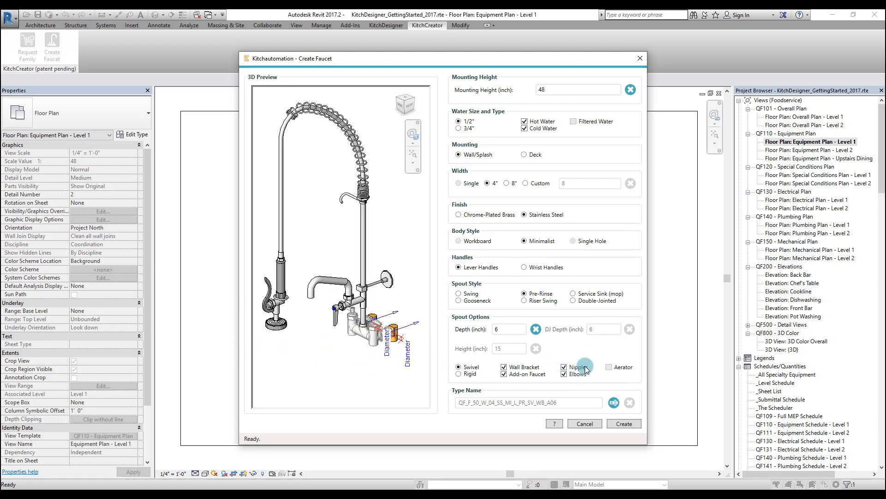
pyautogui.click(459, 294)
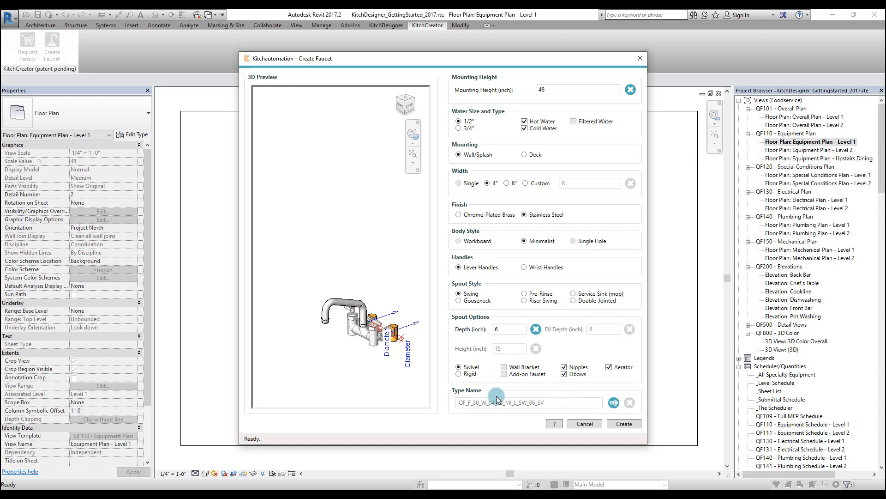
# Step: Change the spout style to Riser Swing and return the finish to Stainless Steel after trying Chrome-Plated Brass
pyautogui.click(458, 214)
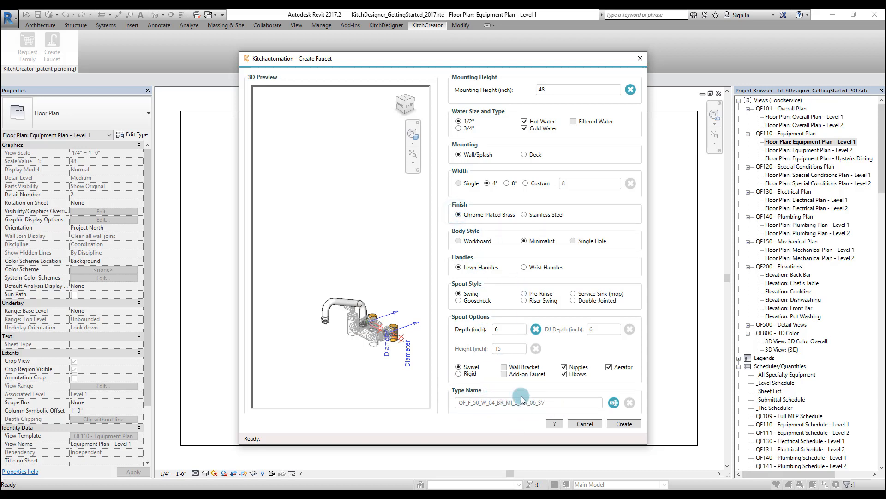
pyautogui.click(531, 301)
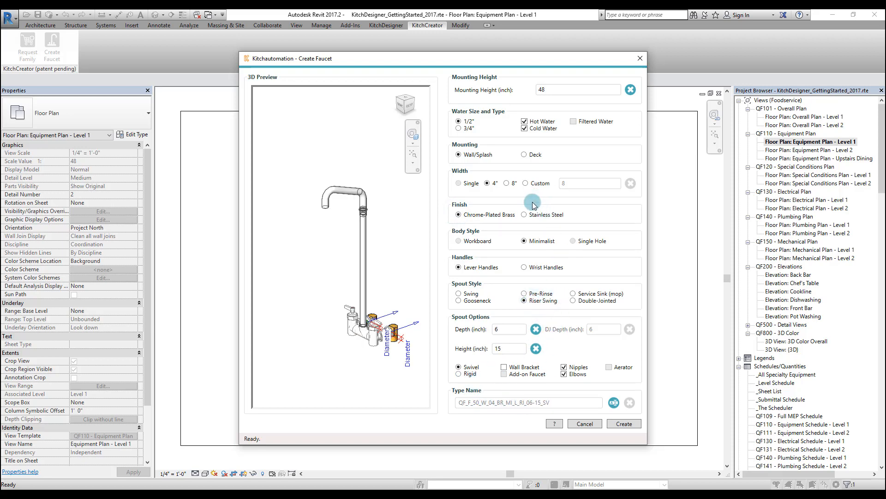
pyautogui.click(528, 216)
# Step: Enter the custom type name QF_Faucet and create the faucet family
pyautogui.click(613, 403)
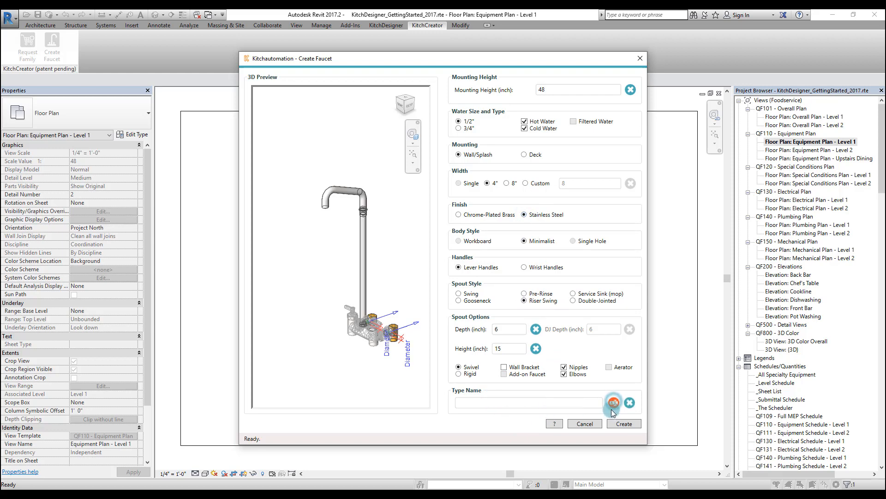
pyautogui.click(491, 403)
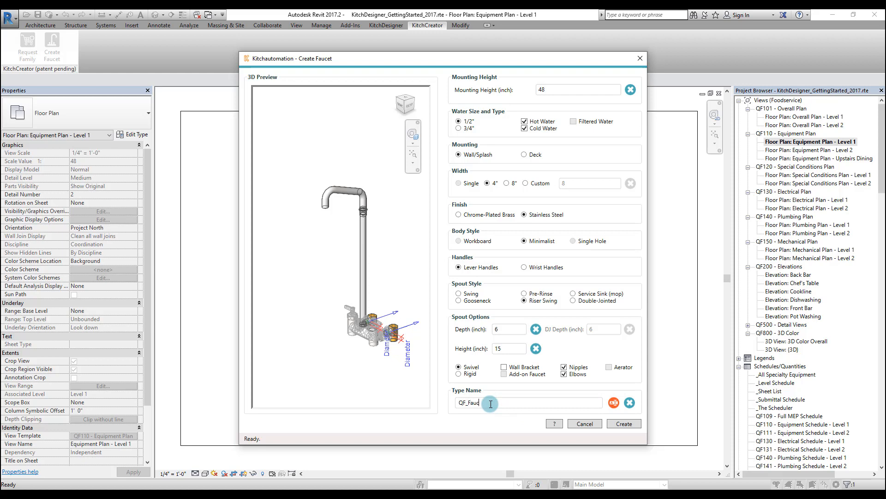
pyautogui.click(615, 425)
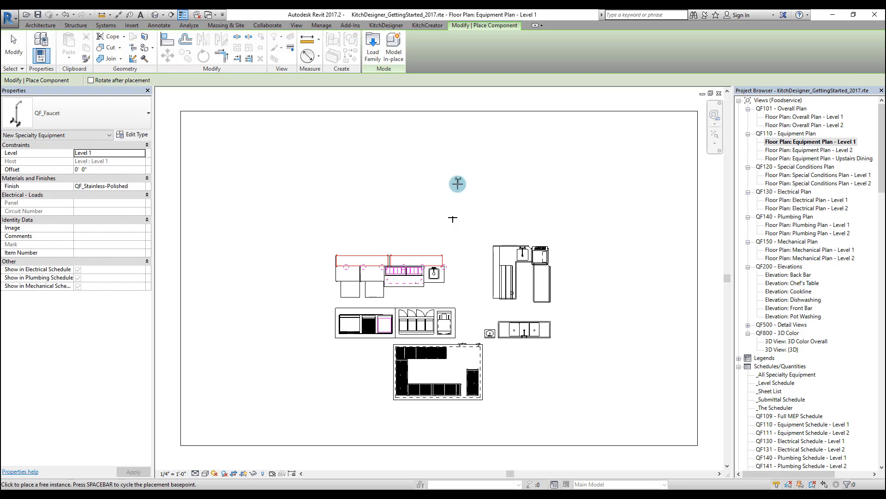
# Step: Place one instance of the new faucet in the open area above the existing equipment on the Level 1 equipment plan
pyautogui.scroll(6, 457, 184)
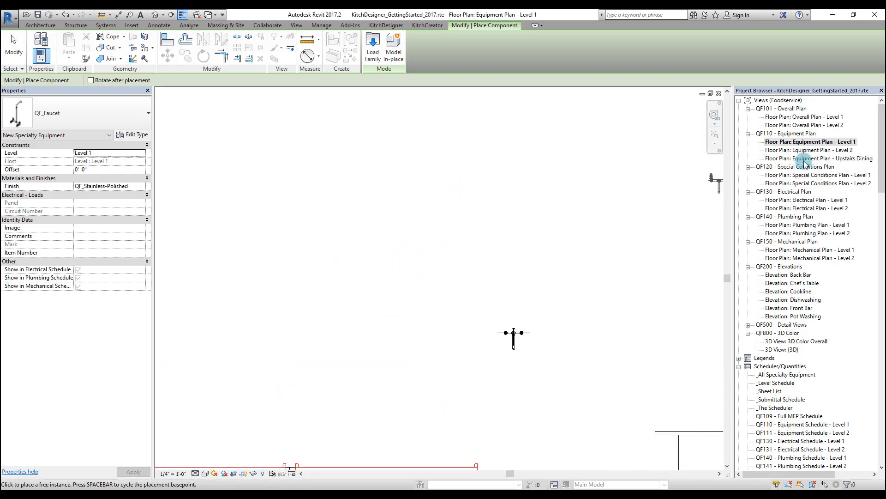
pyautogui.moveTo(410, 281); pyautogui.dragTo(495, 244, button='middle')
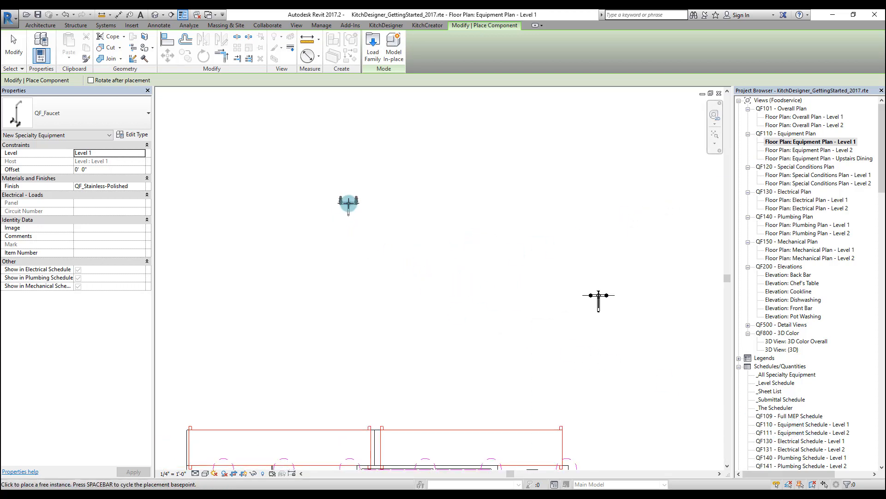
pyautogui.press('Escape')
# Step: Isolate the placed faucet in a 3D view with a selection box and inspect its handles, nipples and elbows
pyautogui.scroll(6, 341, 193)
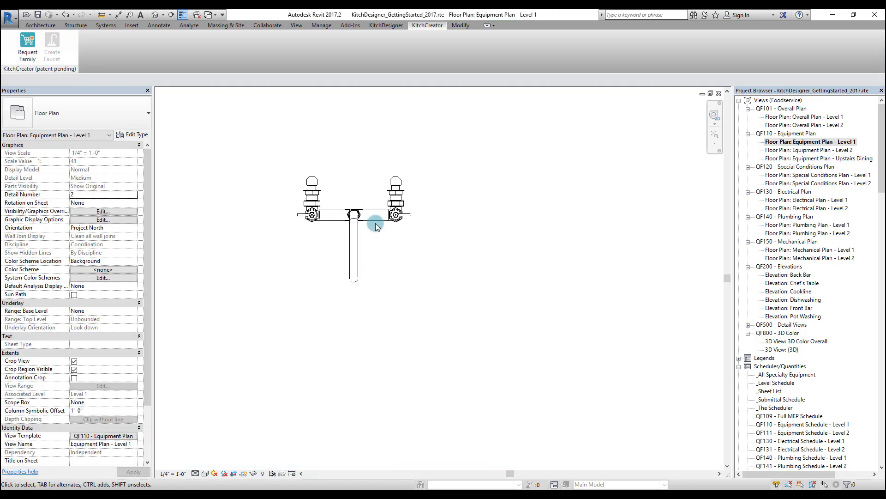
pyautogui.click(344, 217)
pyautogui.click(274, 59)
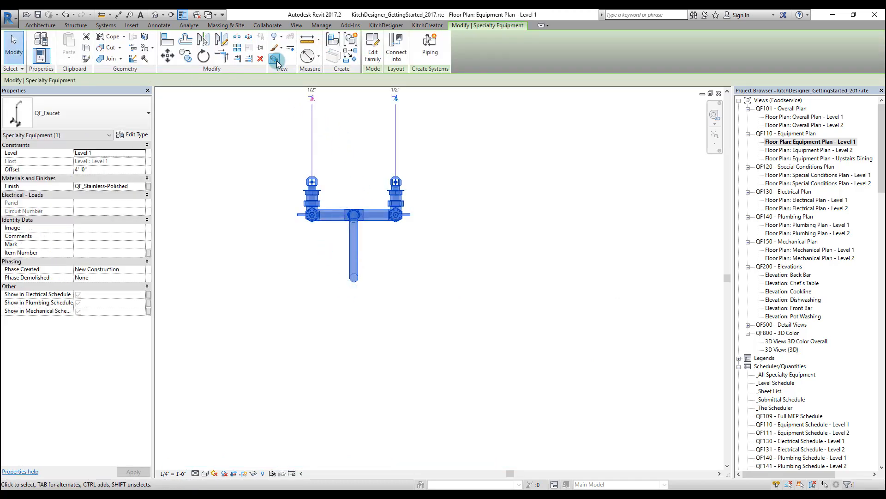
pyautogui.scroll(3, 432, 350)
pyautogui.scroll(-4, 451, 363)
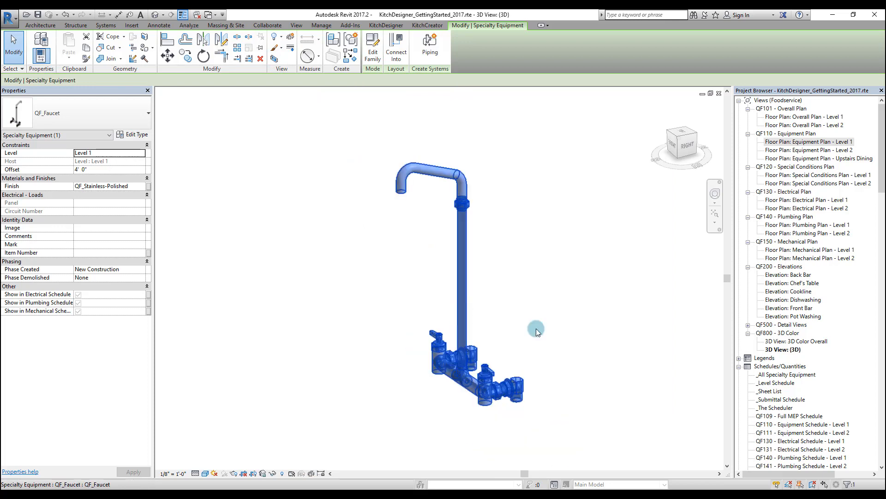
pyautogui.click(613, 345)
pyautogui.keyDown('shift'); pyautogui.moveTo(527, 321); pyautogui.dragTo(567, 362, button='middle'); pyautogui.keyUp('shift')
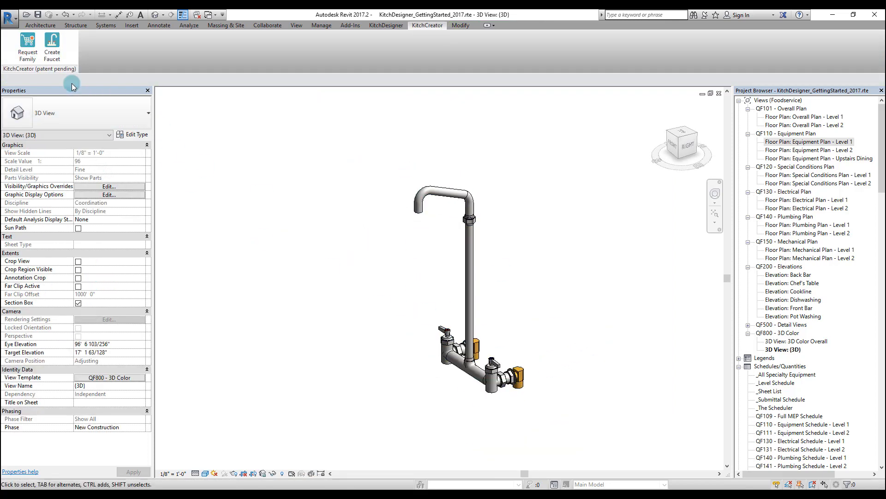
pyautogui.scroll(2, 515, 389)
pyautogui.scroll(3, 515, 390)
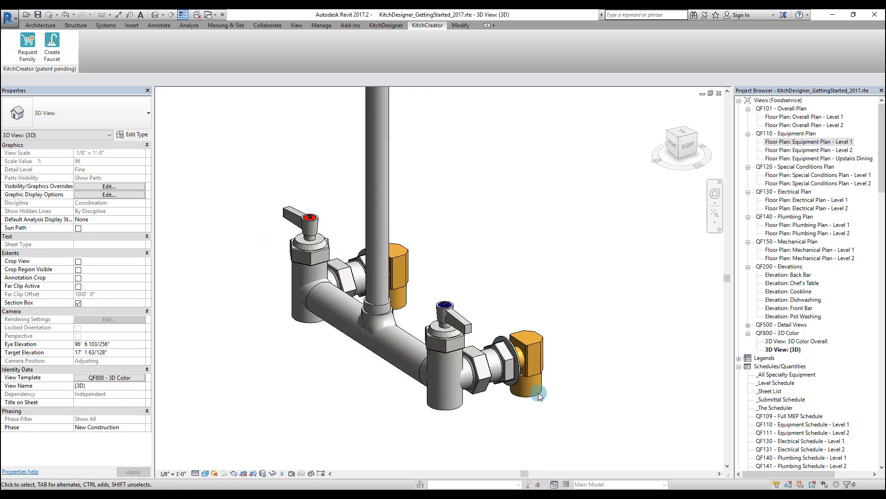
pyautogui.scroll(-5, 359, 361)
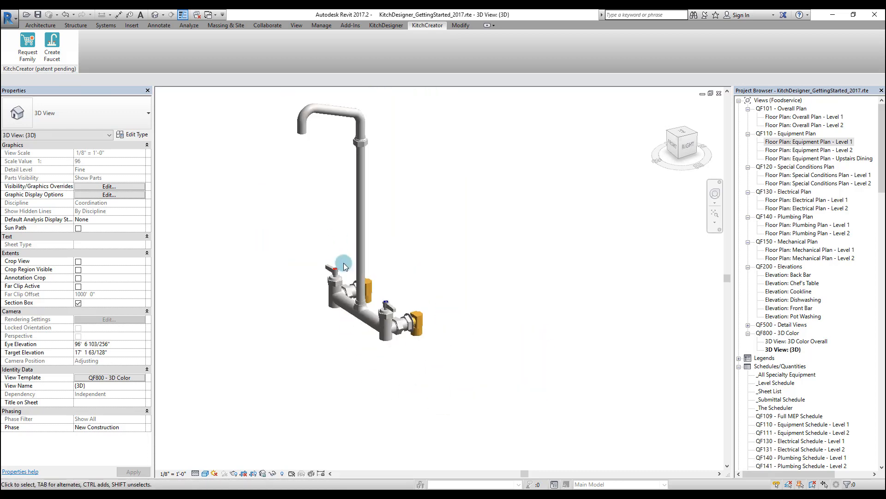
# Step: Open the placed faucet's family for editing and view it at an angle in 3D
pyautogui.click(377, 232)
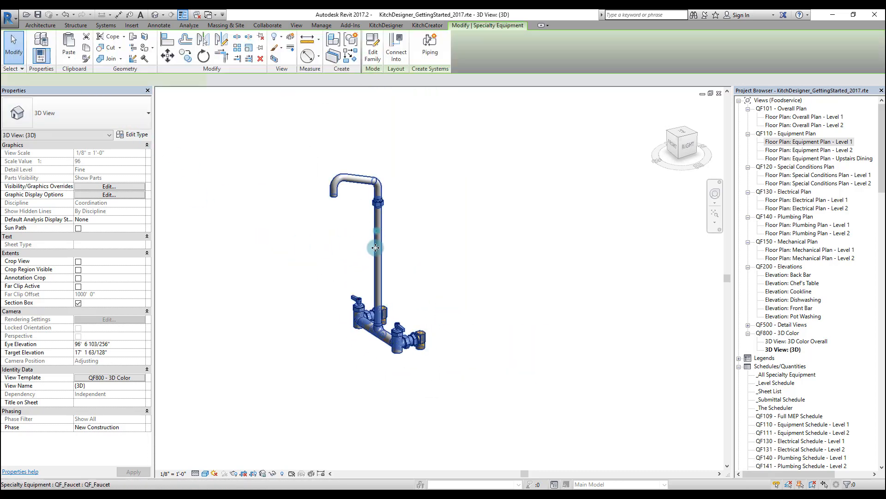
pyautogui.click(375, 57)
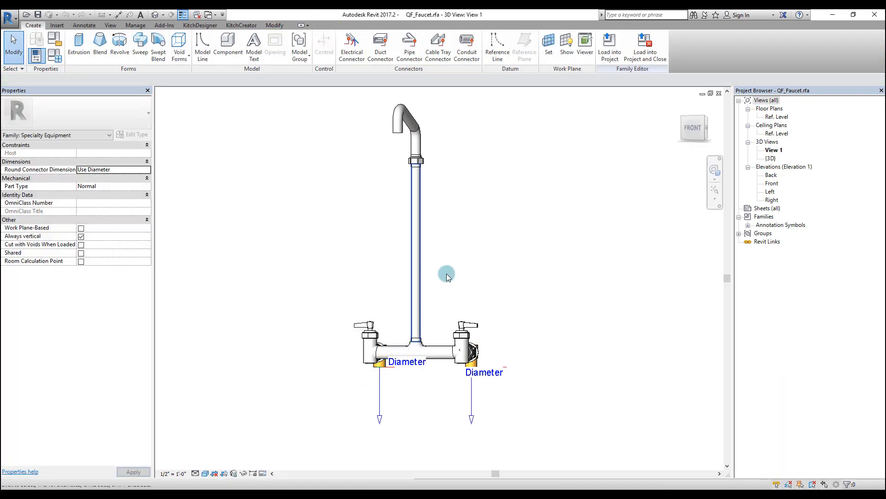
pyautogui.keyDown('shift'); pyautogui.moveTo(451, 271); pyautogui.dragTo(439, 292, button='middle'); pyautogui.keyUp('shift')
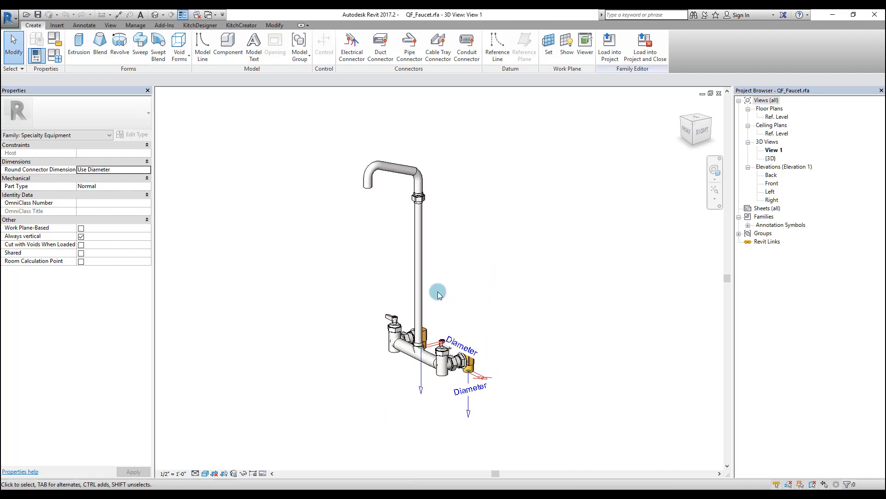
# Step: Open the faucet's family types and its Hot Water Connection Height value for editing
pyautogui.click(55, 61)
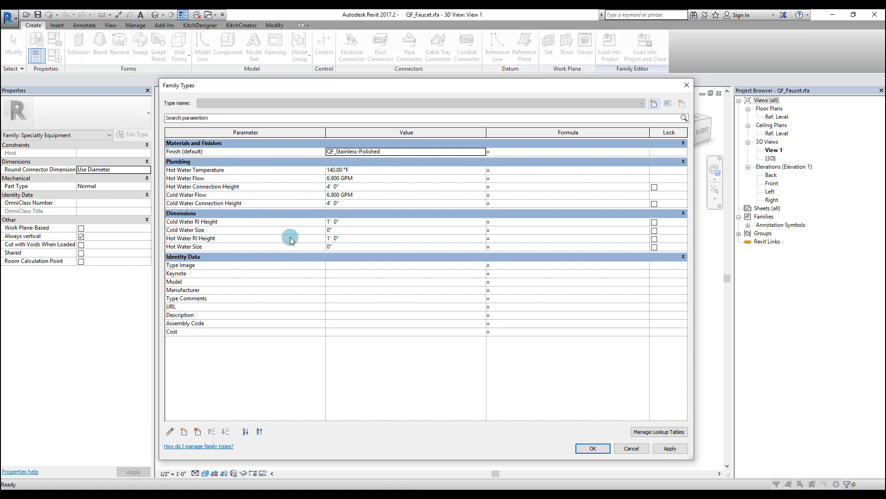
pyautogui.click(346, 189)
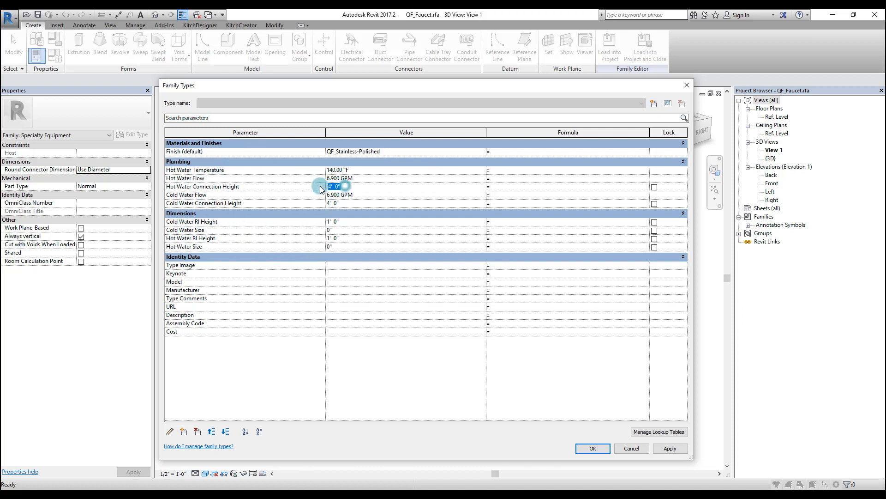